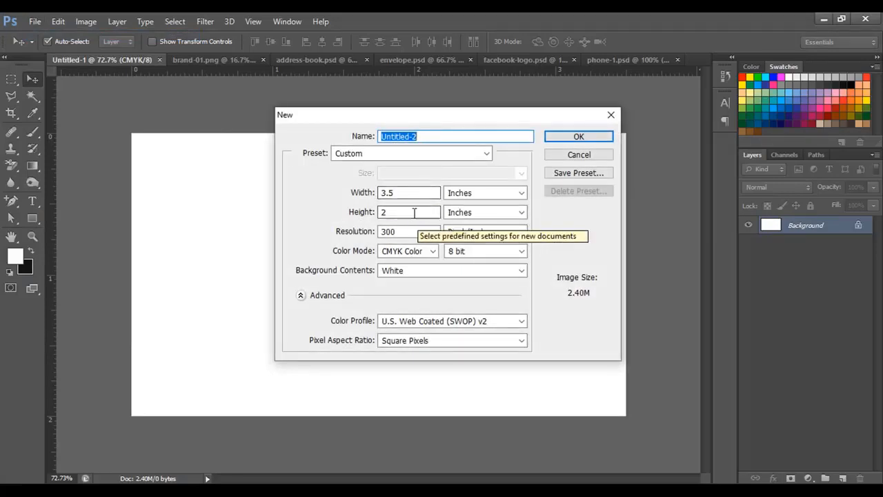
# Create a 3.5 × 2 in, 300 ppi CMYK document and close the extra Untitled-2 tab.
pyautogui.click(414, 212)
pyautogui.click(436, 231)
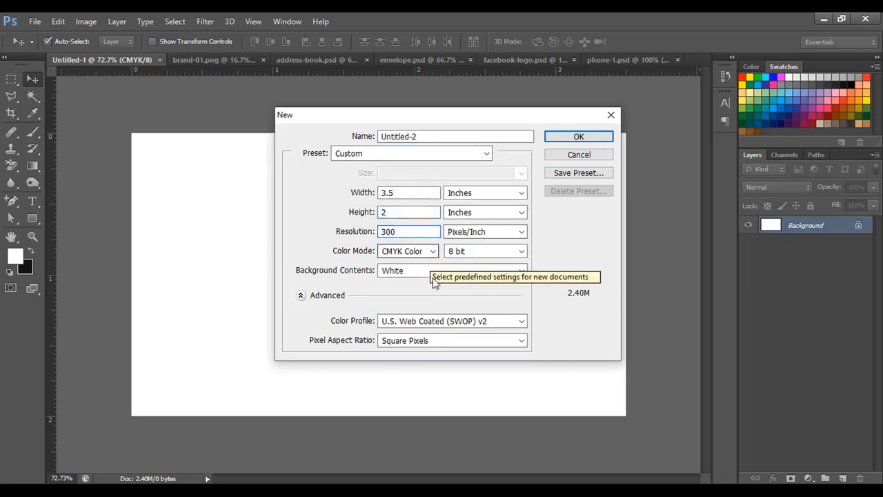
pyautogui.click(578, 138)
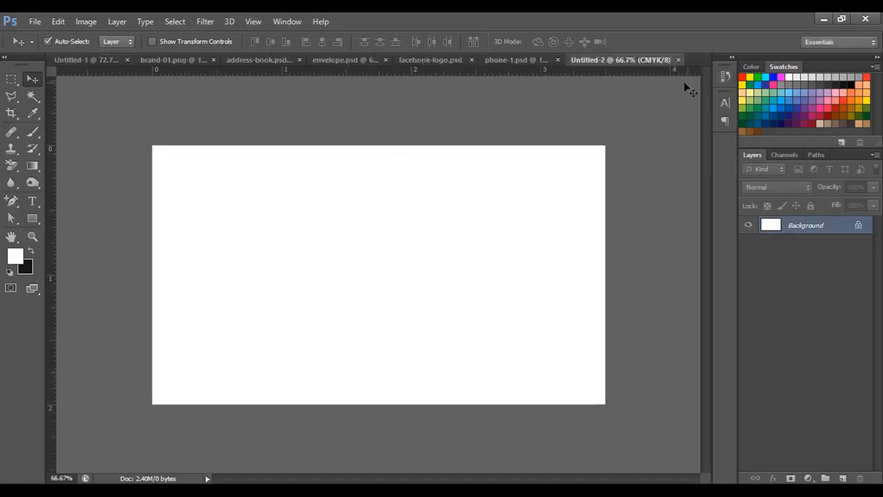
pyautogui.click(679, 60)
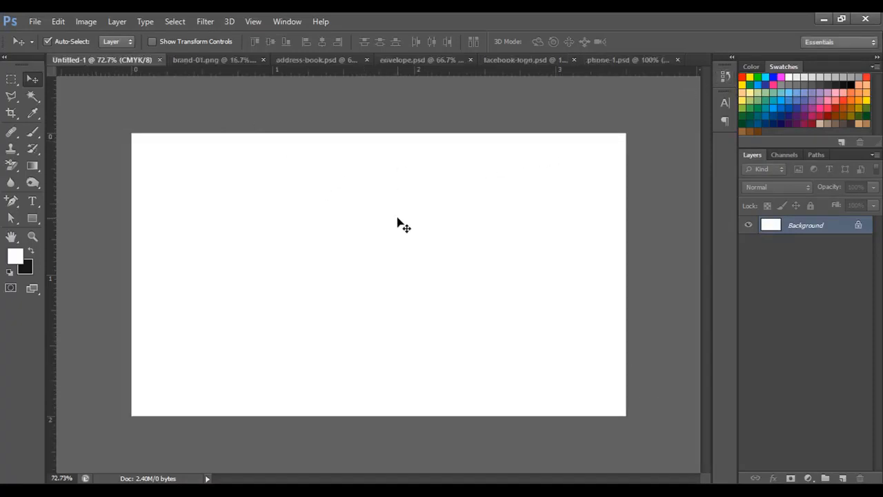
# Set the background colour to dark gray #383a38 and fill the Background layer with it.
pyautogui.scroll(-1, 313, 265)
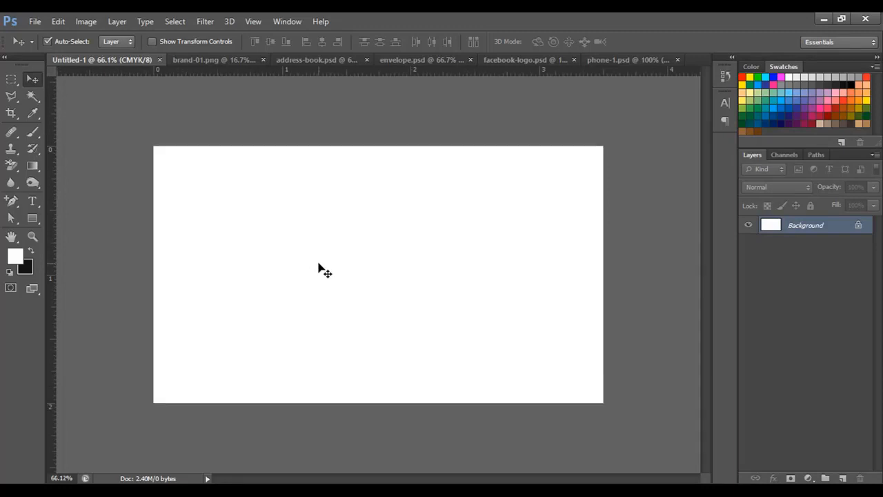
pyautogui.click(26, 269)
pyautogui.moveTo(535, 282); pyautogui.dragTo(534, 285)
pyautogui.click(834, 151)
pyautogui.hotkey('alt', 'Delete')
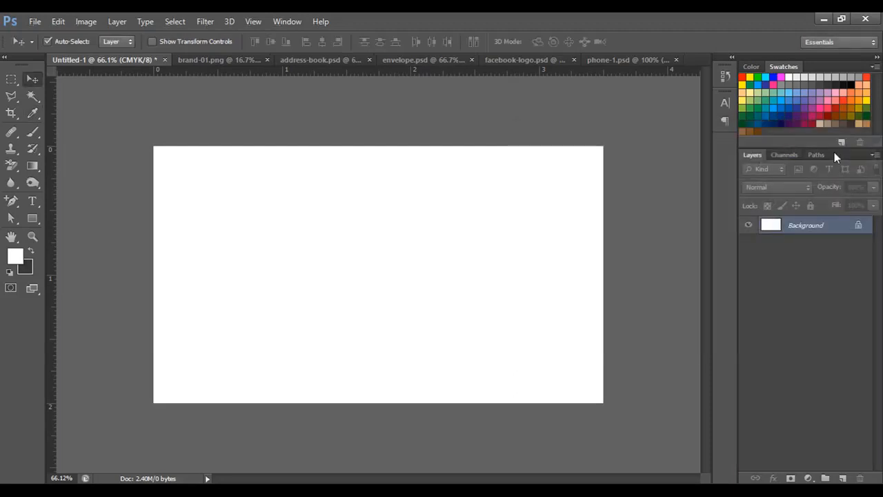
pyautogui.hotkey('ctrl', 'Delete')
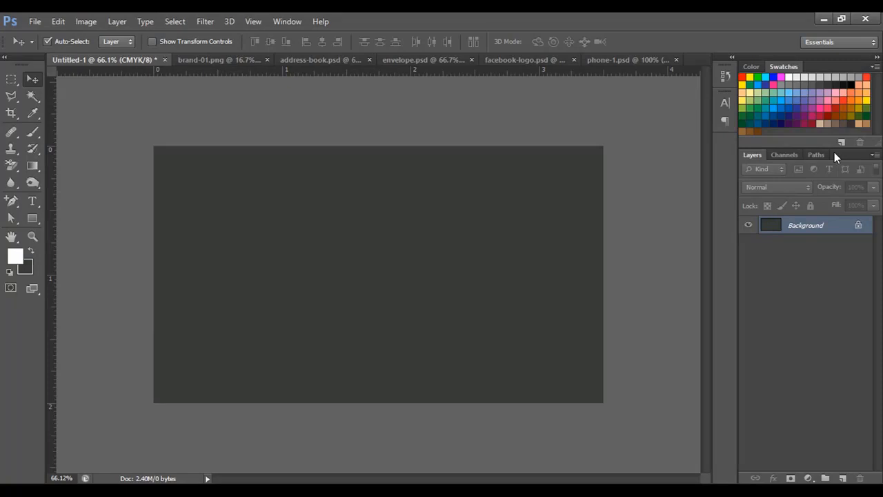
pyautogui.click(33, 218)
# Draw a full-height rectangle down the card's left side with no stroke and orange fill.
pyautogui.click(88, 217)
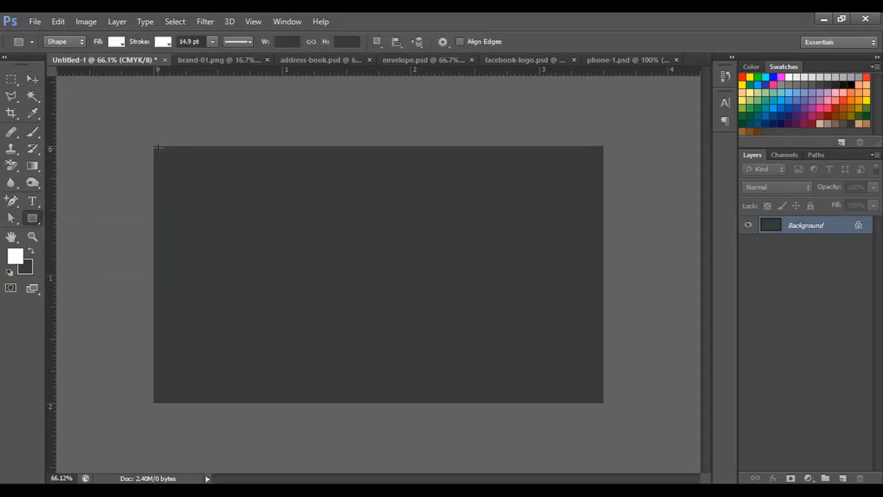
pyautogui.moveTo(155, 145); pyautogui.dragTo(328, 404)
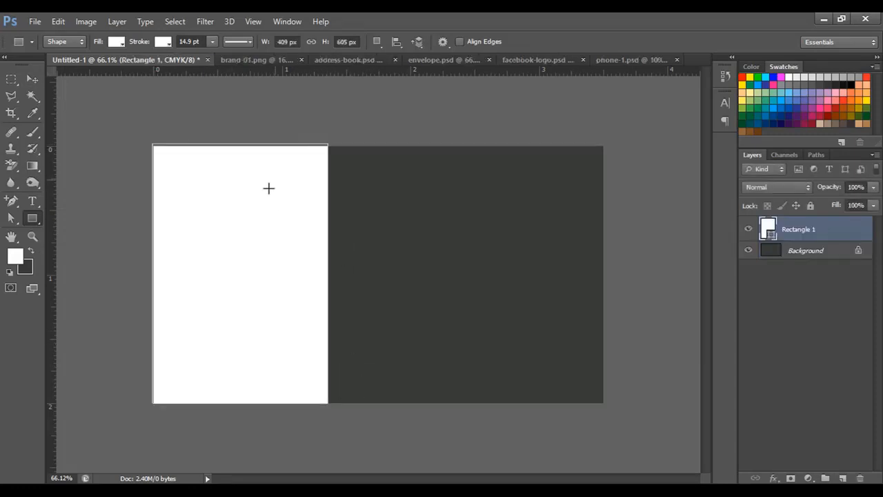
pyautogui.click(160, 40)
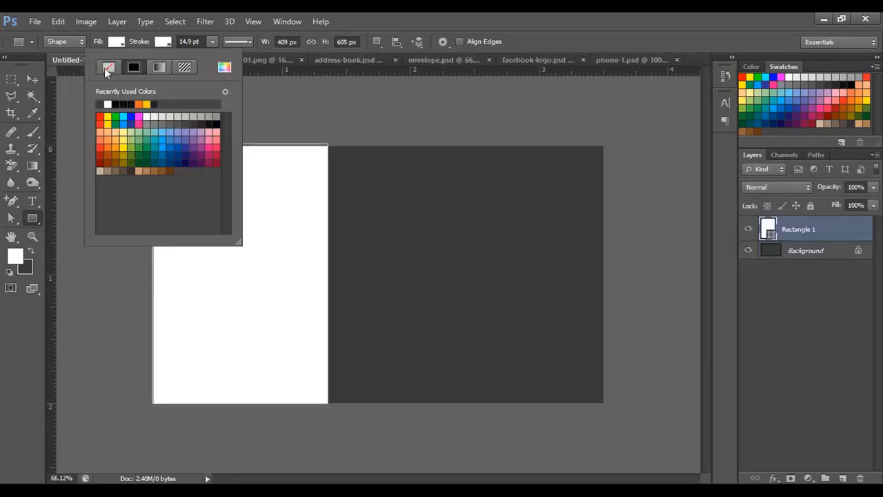
pyautogui.click(108, 67)
pyautogui.click(147, 42)
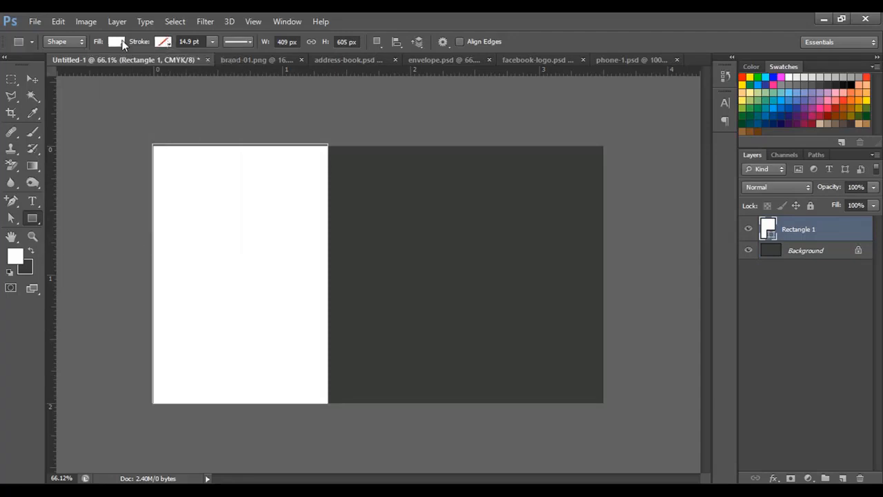
pyautogui.click(120, 43)
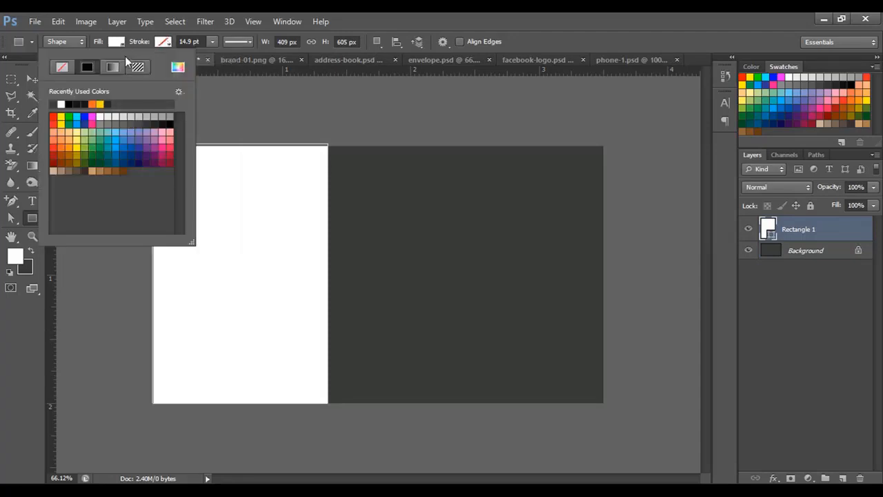
pyautogui.click(61, 147)
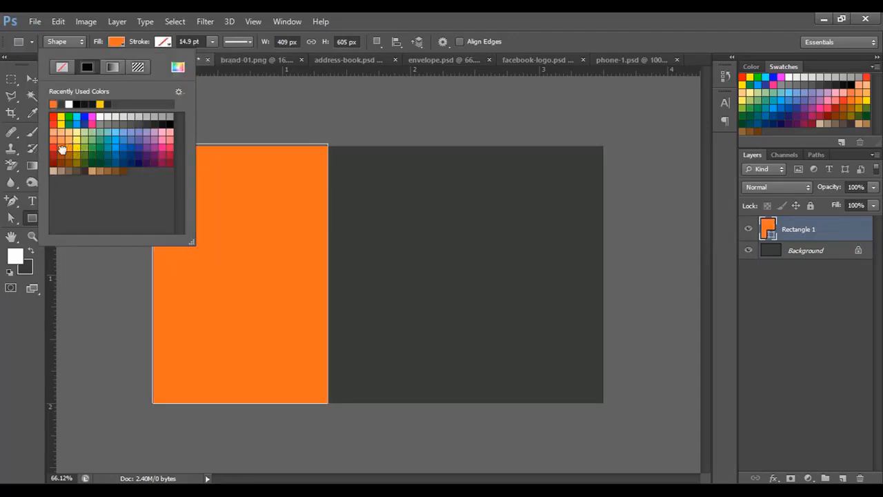
pyautogui.click(119, 43)
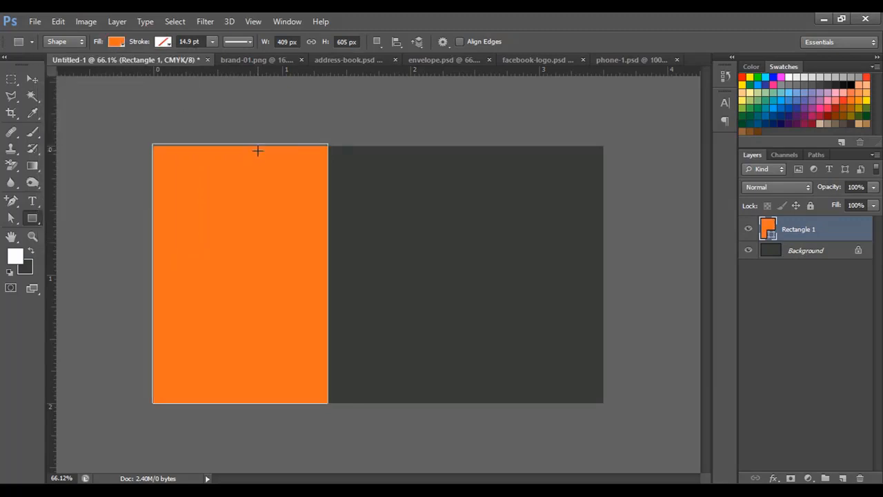
pyautogui.hotkey('ctrl', 't')
# Distort the orange rectangle so its right edge slants, with the top-right corner pulled left.
pyautogui.moveTo(332, 273); pyautogui.dragTo(361, 274)
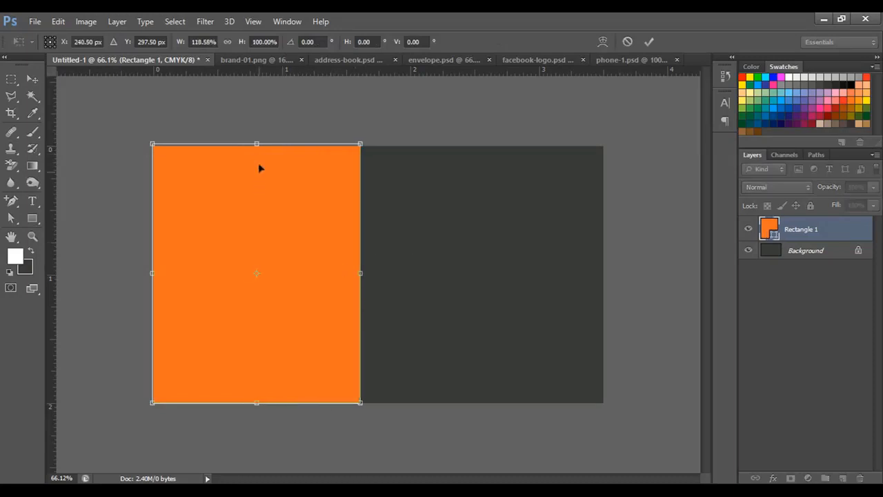
pyautogui.moveTo(257, 143); pyautogui.dragTo(257, 146)
pyautogui.scroll(1, 280, 211)
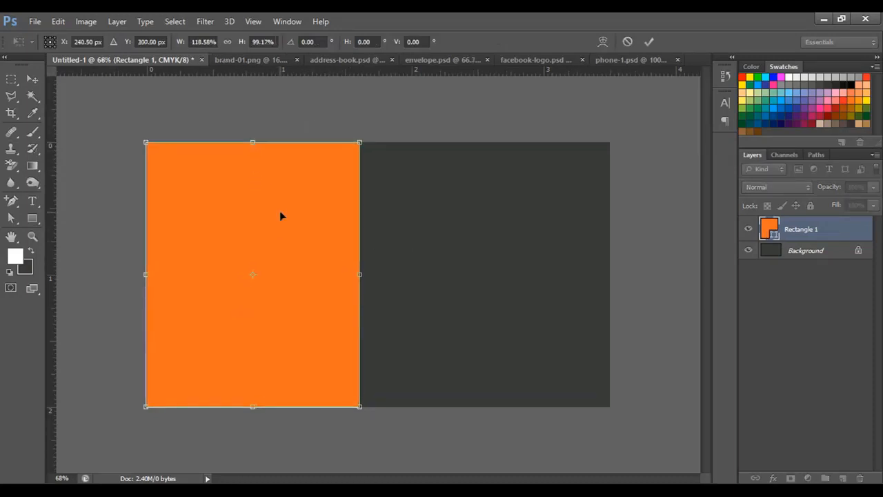
pyautogui.rightClick(270, 193)
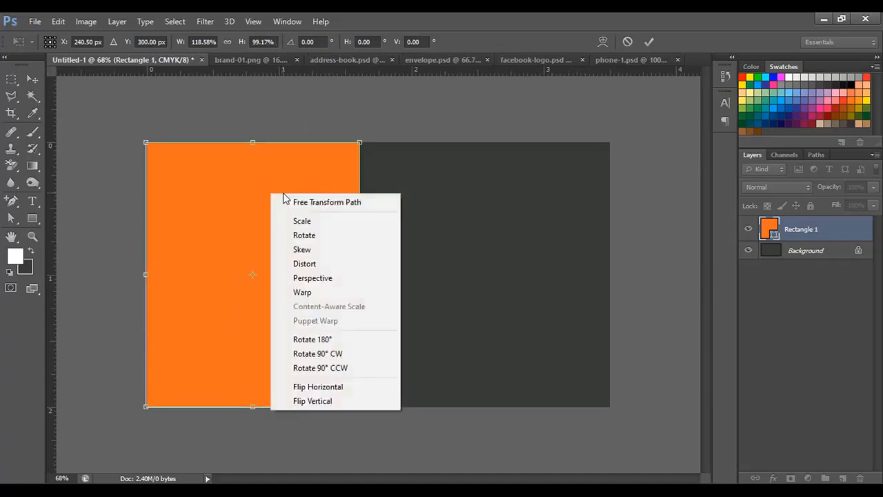
pyautogui.click(348, 265)
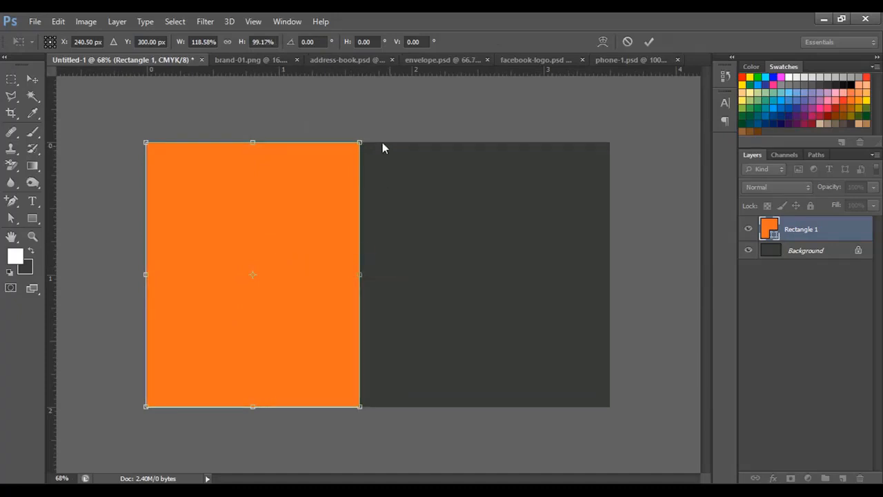
pyautogui.moveTo(360, 144); pyautogui.dragTo(275, 143)
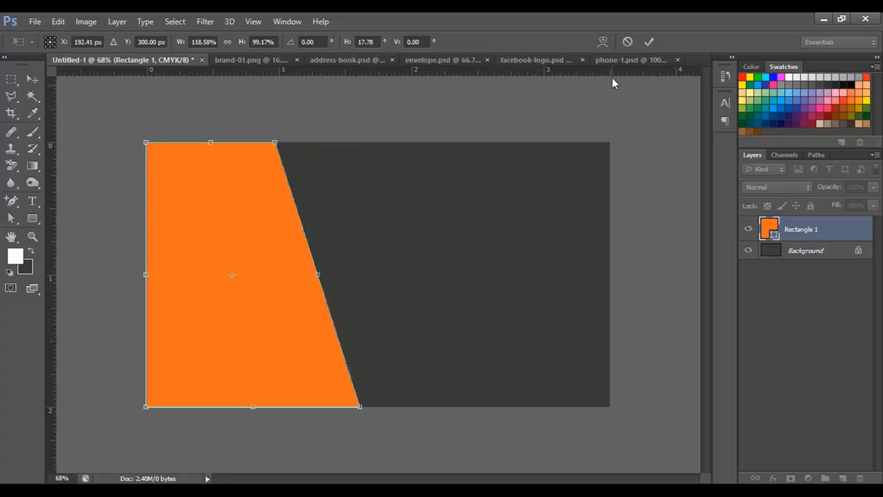
pyautogui.click(648, 43)
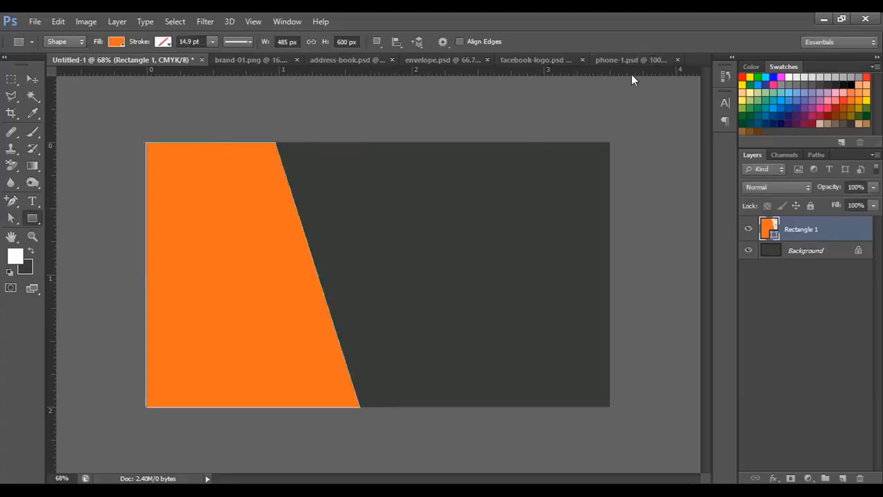
# Widen the slanted orange panel to about 551 px so it reaches nearly half the card.
pyautogui.hotkey('ctrl', 't')
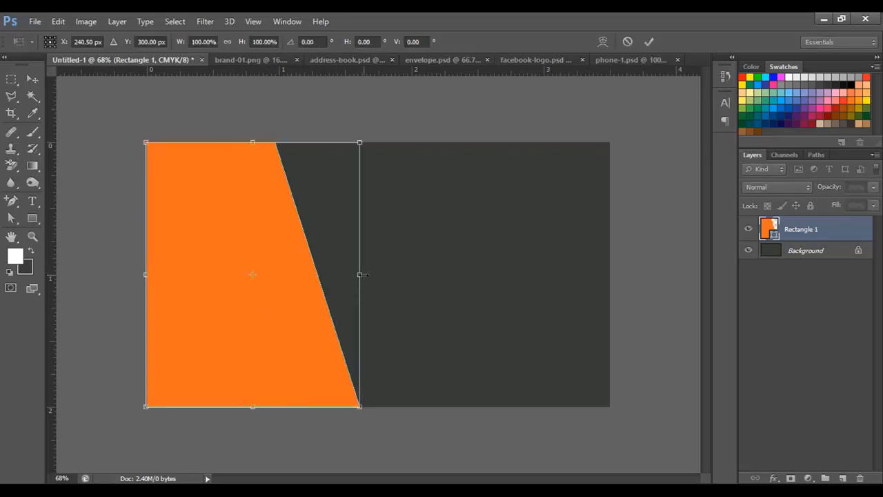
pyautogui.moveTo(363, 275); pyautogui.dragTo(388, 274)
pyautogui.press('Return')
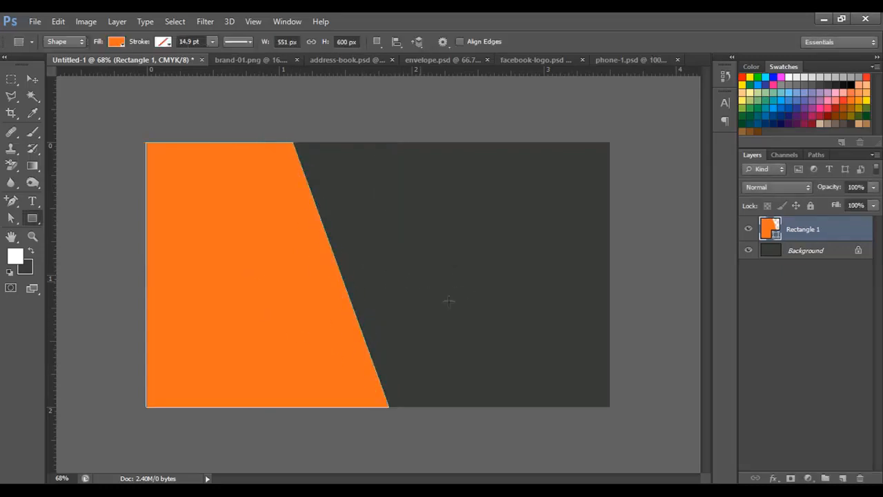
pyautogui.scroll(3, 401, 336)
pyautogui.scroll(-3, 400, 332)
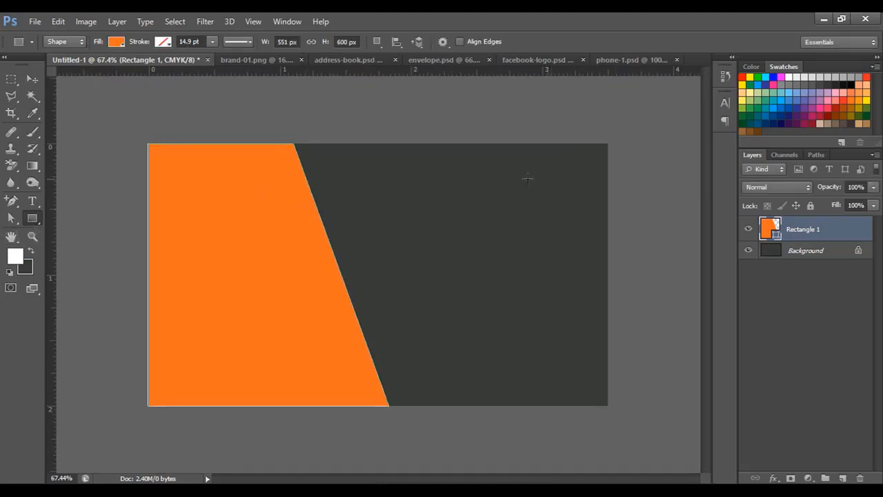
# Draw a second orange rectangle and rotate it about -21° into the top-right corner.
pyautogui.moveTo(486, 166)
pyautogui.mouseDown()
pyautogui.moveTo(597, 291)
pyautogui.moveTo(657, 246)
pyautogui.mouseUp()
pyautogui.press('v')
pyautogui.hotkey('ctrl', 't')
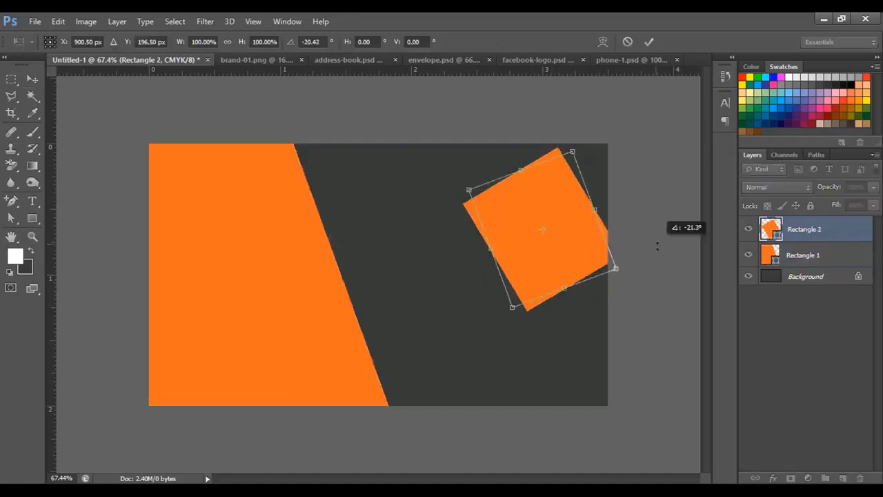
pyautogui.moveTo(572, 272); pyautogui.dragTo(666, 219)
pyautogui.press('Return')
# Narrow the left orange panel by dragging its right side inward.
pyautogui.click(637, 332)
pyautogui.scroll(-1, 298, 262)
pyautogui.click(298, 262)
pyautogui.hotkey('ctrl', 't')
pyautogui.moveTo(387, 274); pyautogui.dragTo(354, 275)
pyautogui.press('Return')
pyautogui.hotkey('ctrl', 't')
pyautogui.press('Return')
pyautogui.hotkey('ctrl', 't')
pyautogui.press('Return')
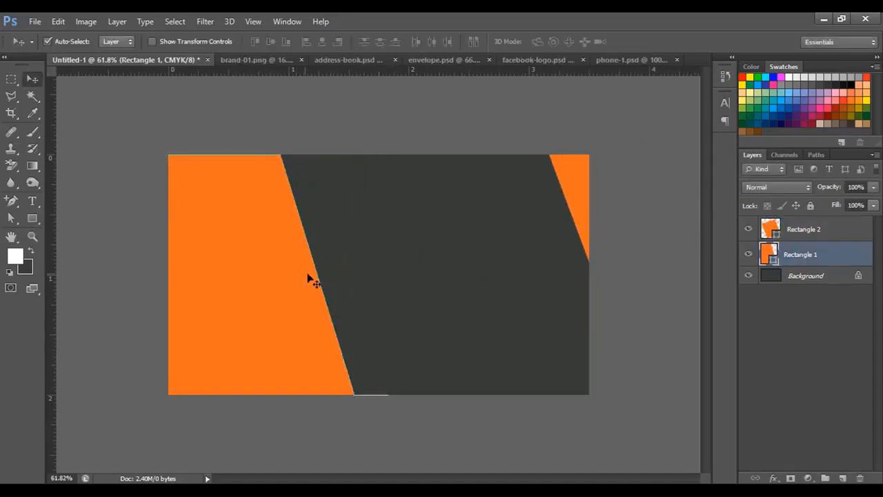
pyautogui.click(354, 136)
pyautogui.scroll(2, 354, 136)
pyautogui.scroll(-2, 356, 139)
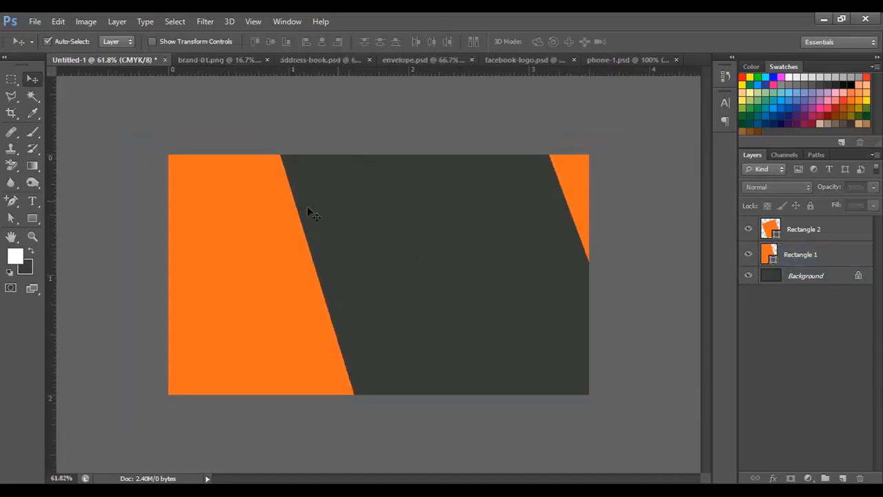
pyautogui.click(34, 216)
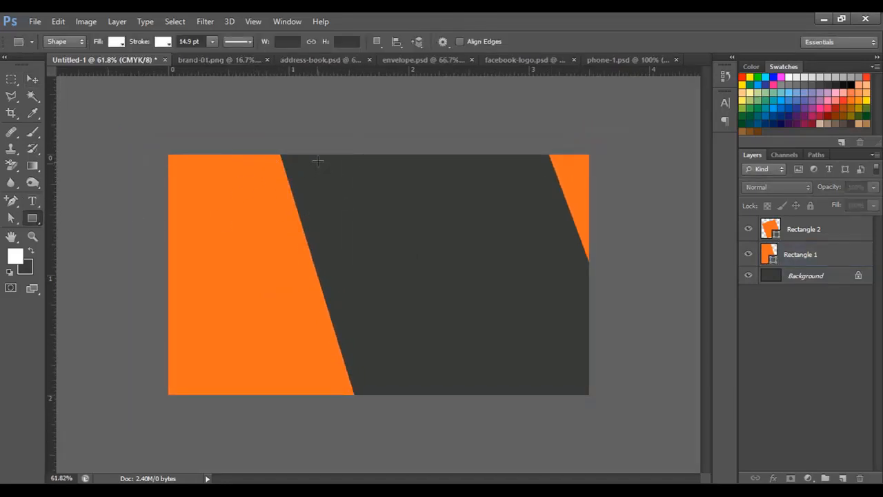
# Draw a white rectangle, rotate it about -16.6° and stretch it along the orange panel's edge.
pyautogui.moveTo(319, 154); pyautogui.dragTo(362, 396)
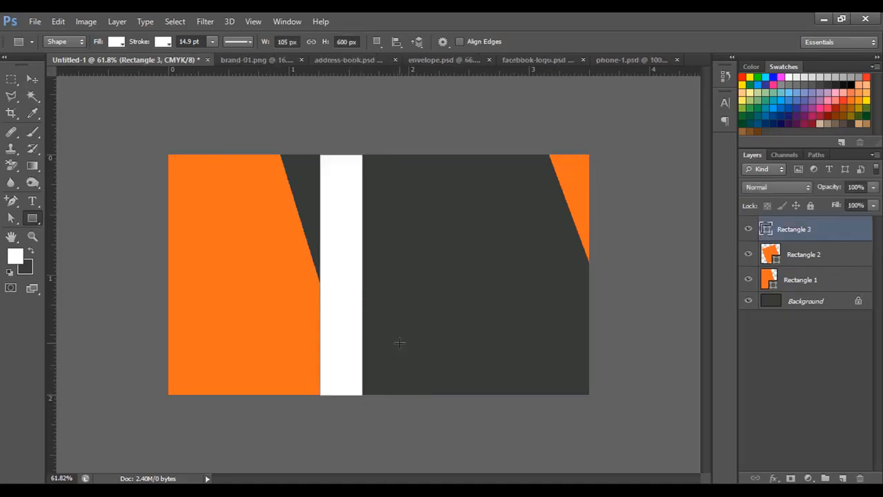
pyautogui.hotkey('ctrl', 't')
pyautogui.moveTo(399, 306); pyautogui.dragTo(406, 288)
pyautogui.moveTo(368, 324); pyautogui.dragTo(362, 319)
pyautogui.moveTo(367, 378)
pyautogui.mouseDown()
pyautogui.moveTo(372, 369)
pyautogui.moveTo(378, 383)
pyautogui.mouseUp()
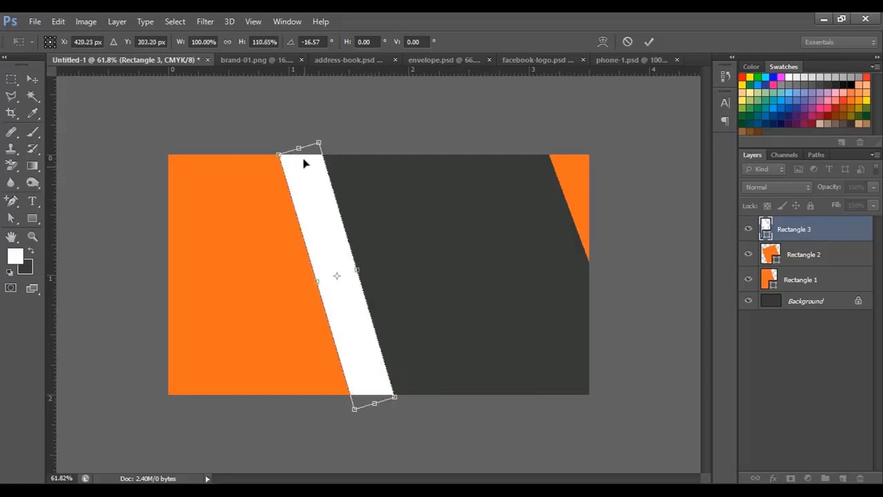
pyautogui.press('Return')
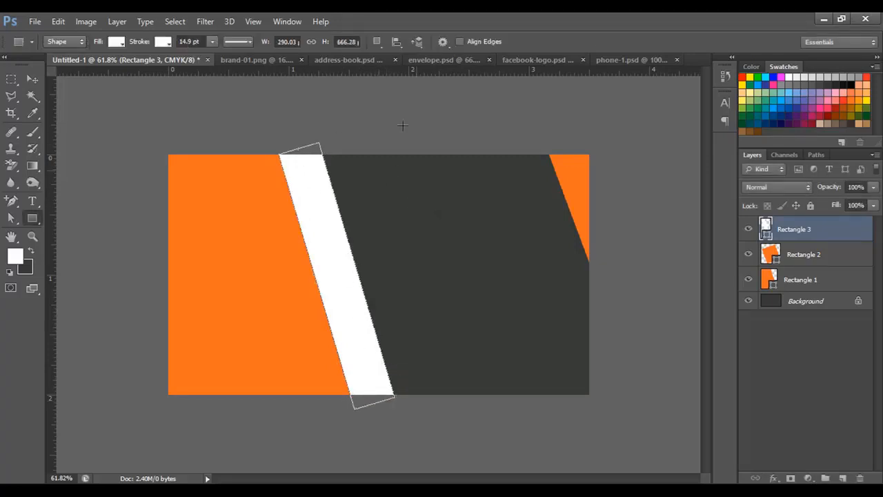
pyautogui.scroll(1, 402, 118)
pyautogui.click(32, 78)
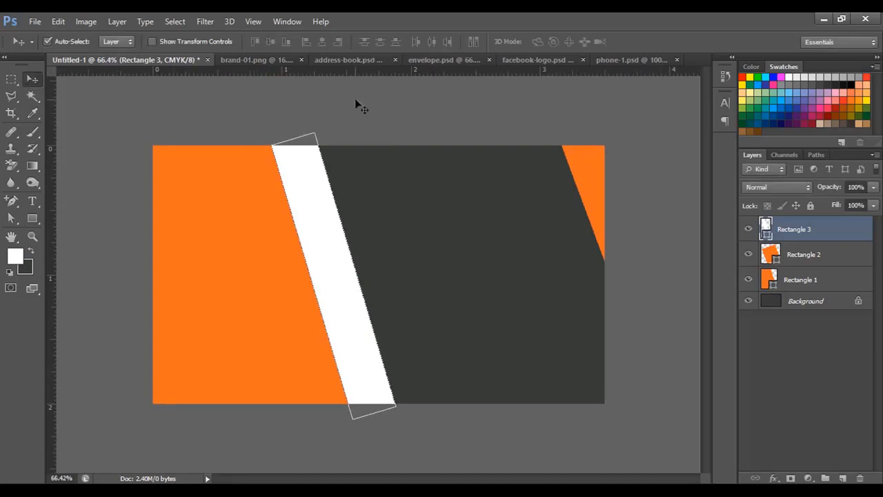
pyautogui.click(356, 102)
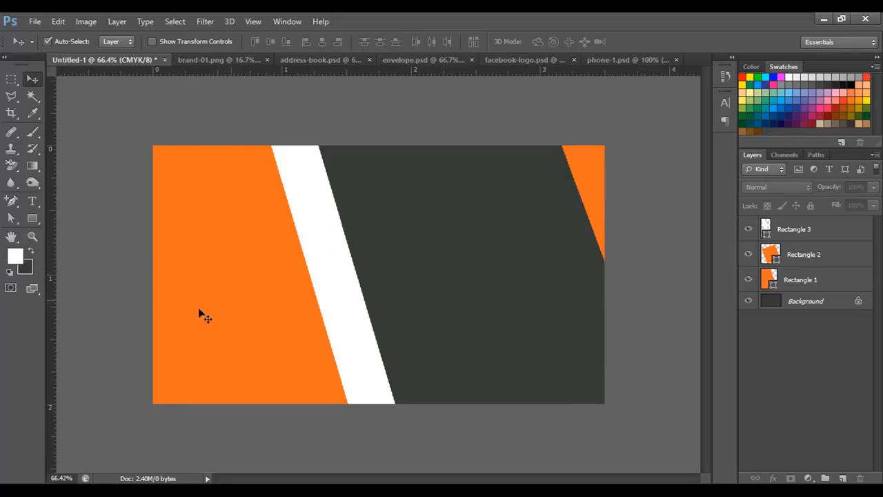
# Drag the logo from brand-01.png into the card and shrink it onto the left panel.
pyautogui.click(216, 61)
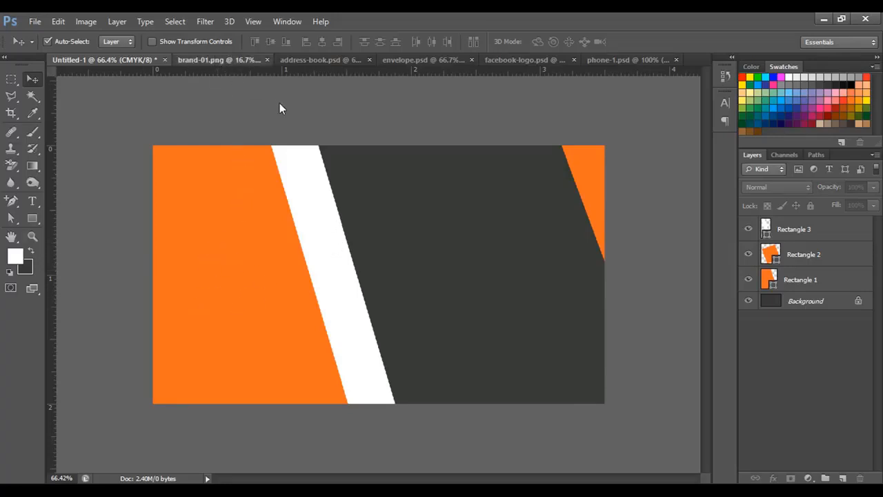
pyautogui.moveTo(225, 106); pyautogui.dragTo(276, 266)
pyautogui.hotkey('ctrl', 't')
pyautogui.hotkey('ctrl', '-')
pyautogui.hotkey('ctrl', '-')
pyautogui.hotkey('ctrl', '-')
pyautogui.hotkey('ctrl', '-')
pyautogui.hotkey('ctrl', '-')
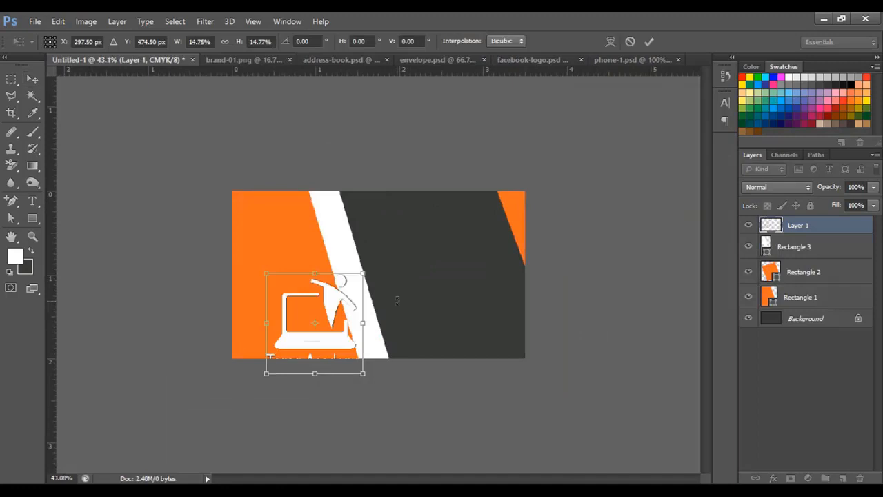
pyautogui.moveTo(331, 301); pyautogui.dragTo(294, 254)
pyautogui.moveTo(326, 228); pyautogui.dragTo(292, 258)
# Fine-tune the logo's size and position in the middle of the left panel and commit it.
pyautogui.scroll(4, 291, 258)
pyautogui.moveTo(270, 230); pyautogui.dragTo(258, 241)
pyautogui.moveTo(241, 289); pyautogui.dragTo(218, 266)
pyautogui.press('Return')
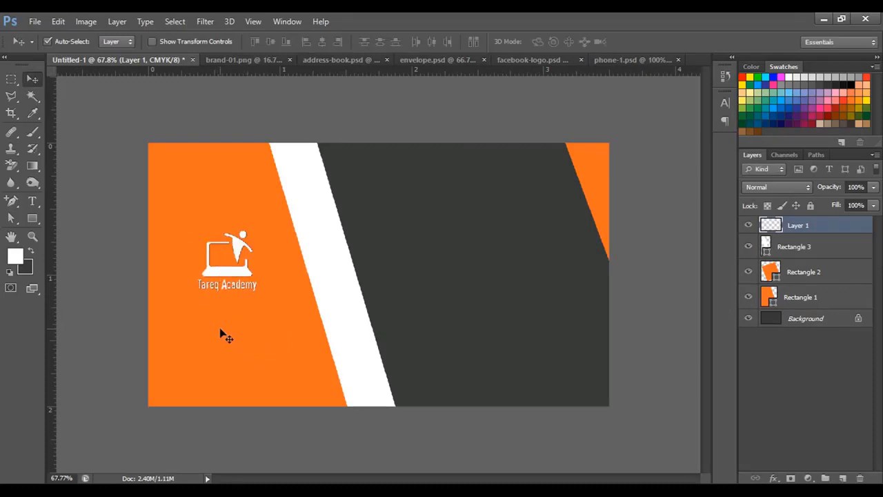
pyautogui.click(33, 201)
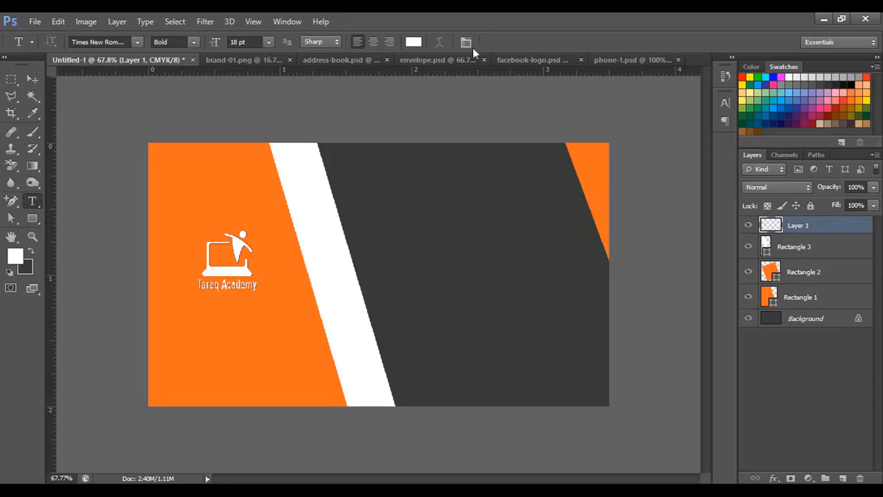
# Type 'Computer Training Center', scale it to about 44% and place it under the logo.
pyautogui.click(174, 331)
pyautogui.write('Computer Training Center')
pyautogui.moveTo(552, 303); pyautogui.dragTo(303, 328)
pyautogui.moveTo(284, 338); pyautogui.dragTo(222, 308)
pyautogui.press('Return')
pyautogui.scroll(3, 274, 314)
pyautogui.scroll(-2, 262, 338)
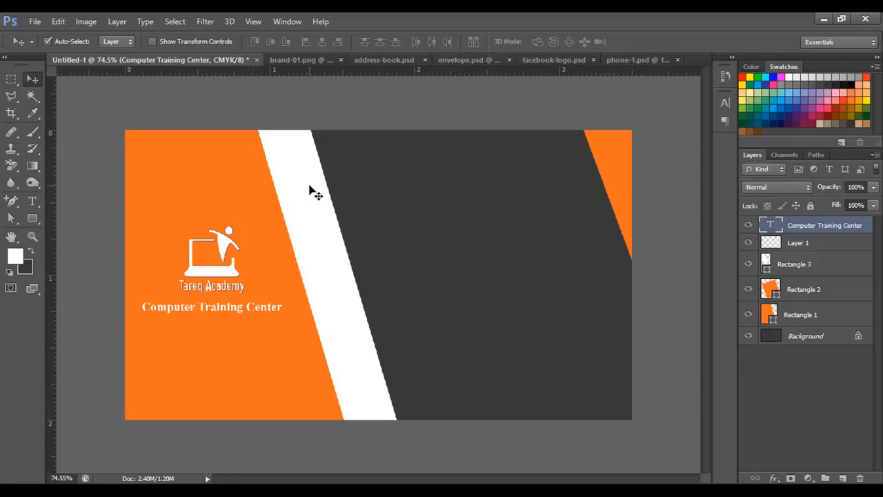
# Bring the envelope icon into the card, shrink it to about 10% and place it atop the stripe.
pyautogui.click(334, 59)
pyautogui.click(340, 59)
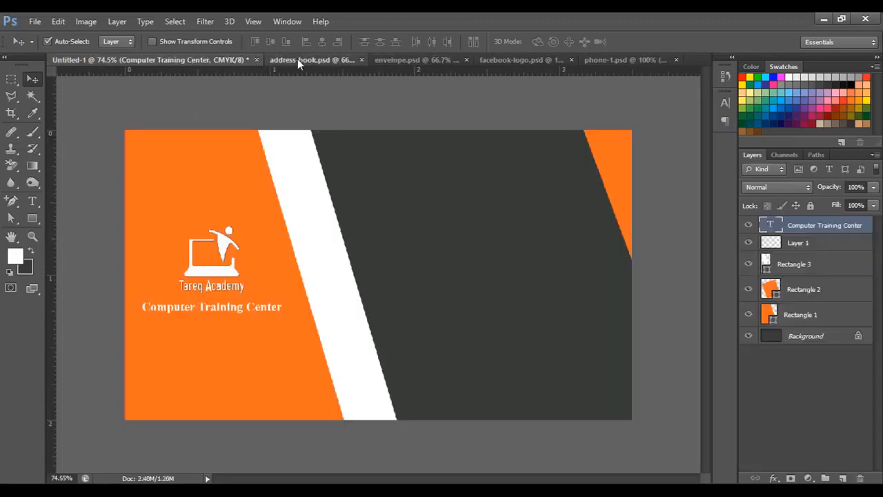
pyautogui.click(297, 59)
pyautogui.click(338, 59)
pyautogui.moveTo(413, 155); pyautogui.dragTo(382, 242)
pyautogui.hotkey('ctrl', 't')
pyautogui.moveTo(557, 148); pyautogui.dragTo(337, 315)
pyautogui.moveTo(254, 378); pyautogui.dragTo(343, 264)
pyautogui.scroll(1, 313, 301)
pyautogui.moveTo(428, 196); pyautogui.dragTo(296, 185)
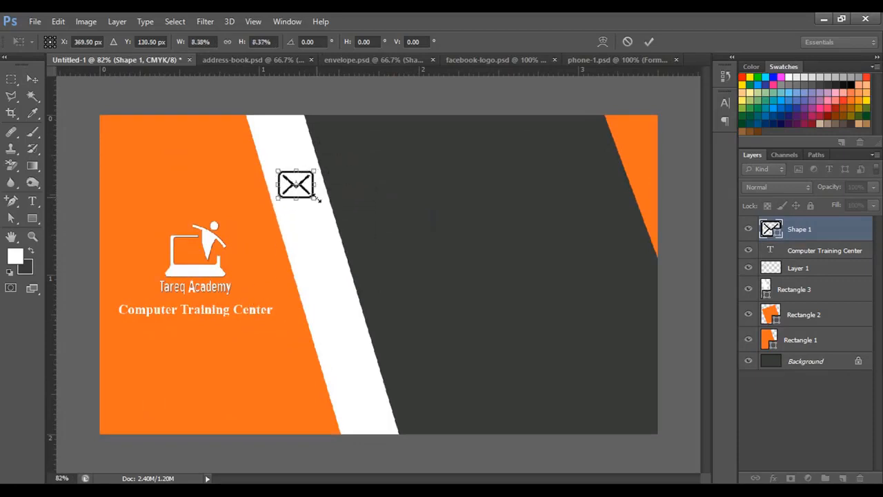
pyautogui.press('Return')
# Drag the Facebook logo and phone icon onto the white stripe.
pyautogui.click(373, 59)
pyautogui.click(432, 59)
pyautogui.moveTo(379, 276); pyautogui.dragTo(317, 249)
pyautogui.click(445, 59)
pyautogui.click(526, 59)
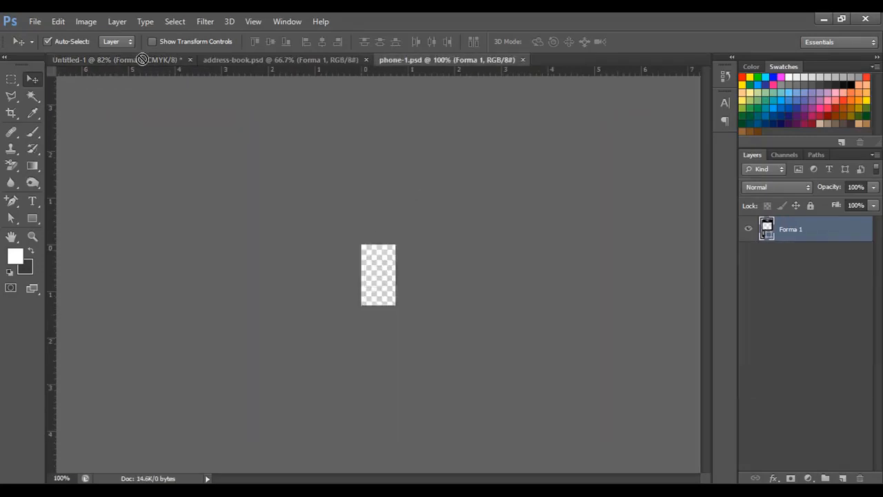
pyautogui.moveTo(142, 59); pyautogui.dragTo(345, 306)
pyautogui.moveTo(326, 259); pyautogui.dragTo(340, 319)
pyautogui.click(522, 59)
# Bring in the address book icon, shrink it and place it at the stripe's bottom.
pyautogui.click(260, 61)
pyautogui.hotkey('ctrl', 't')
pyautogui.moveTo(541, 151); pyautogui.dragTo(408, 315)
pyautogui.moveTo(345, 386); pyautogui.dragTo(388, 294)
pyautogui.moveTo(452, 224); pyautogui.dragTo(404, 302)
pyautogui.moveTo(362, 338); pyautogui.dragTo(369, 368)
pyautogui.moveTo(400, 325); pyautogui.dragTo(376, 413)
pyautogui.press('Return')
pyautogui.hotkey('ctrl', 't')
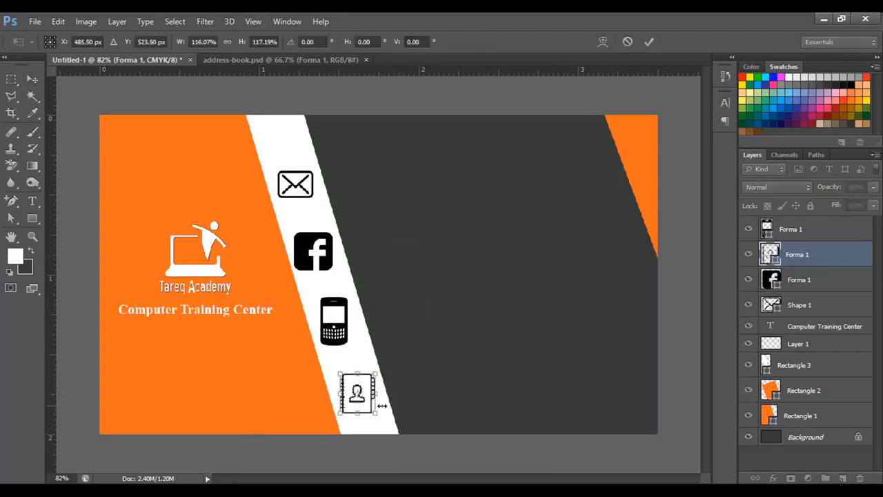
pyautogui.press('Return')
# Adjust the envelope, Facebook, phone and address book icons so they're evenly spaced along the stripe.
pyautogui.click(335, 320)
pyautogui.moveTo(330, 253); pyautogui.dragTo(331, 247)
pyautogui.click(335, 316)
pyautogui.click(355, 389)
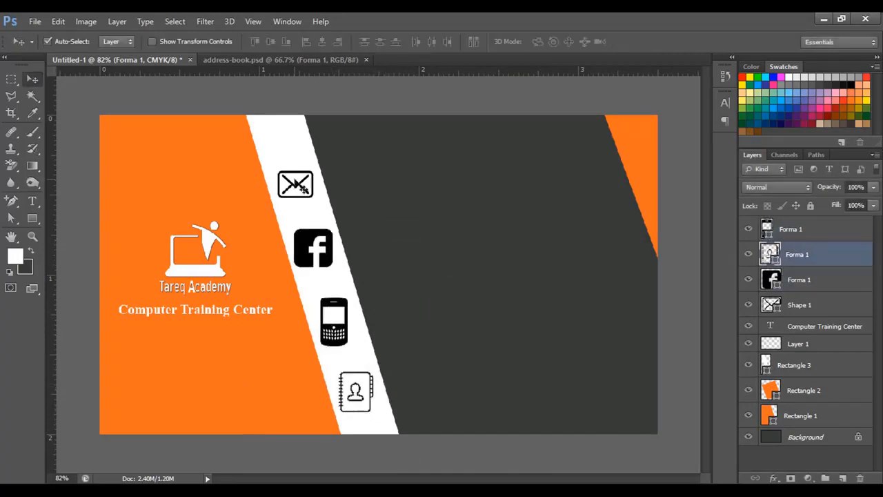
pyautogui.moveTo(296, 184); pyautogui.dragTo(294, 169)
pyautogui.hotkey('ctrl', 't')
pyautogui.moveTo(310, 184); pyautogui.dragTo(314, 189)
pyautogui.press('Return')
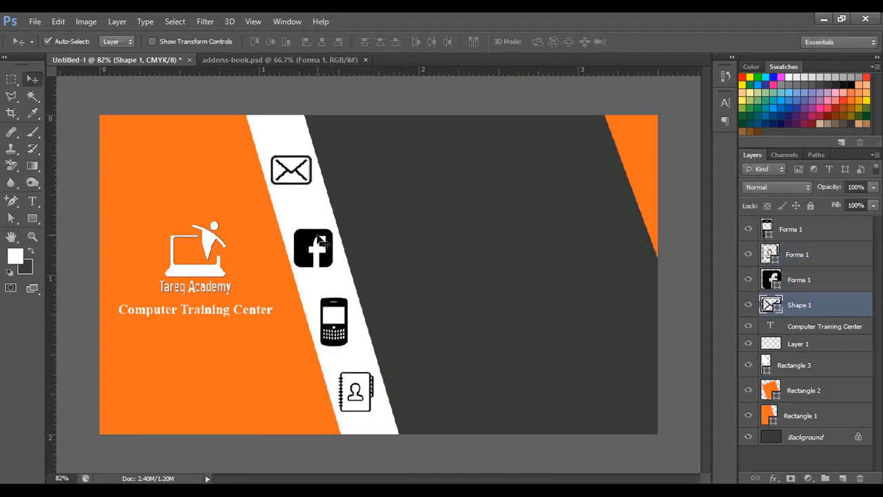
pyautogui.moveTo(319, 260); pyautogui.dragTo(316, 250)
pyautogui.moveTo(345, 321); pyautogui.dragTo(343, 310)
pyautogui.moveTo(368, 376); pyautogui.dragTo(367, 372)
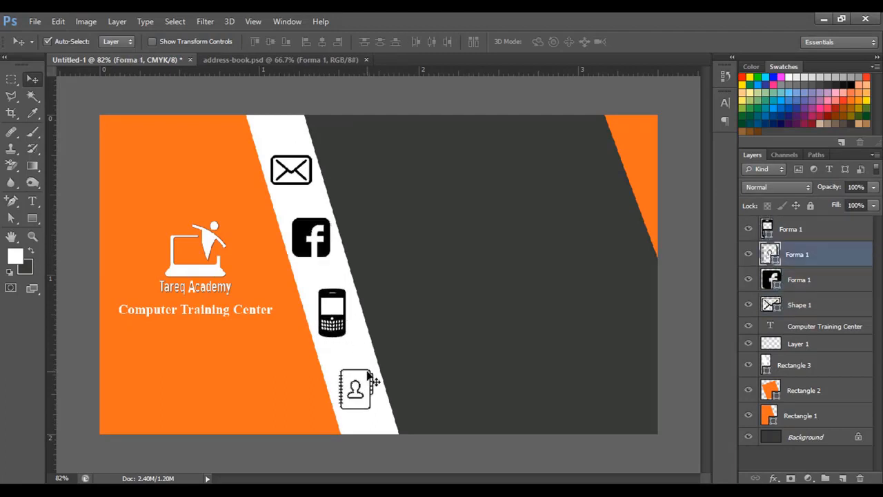
pyautogui.press('Up')
pyautogui.press('Up')
pyautogui.press('Left')
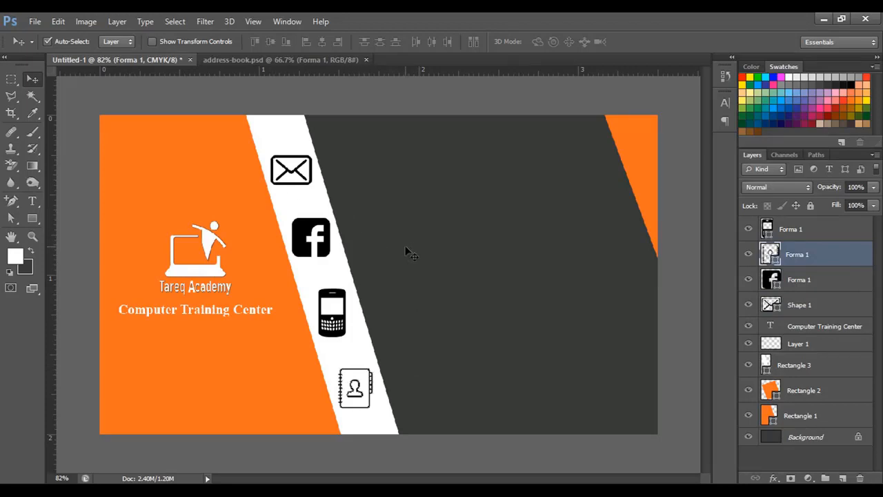
# Group every layer above Background into Group 1, then copy the tagline beside the envelope icon.
pyautogui.click(807, 234)
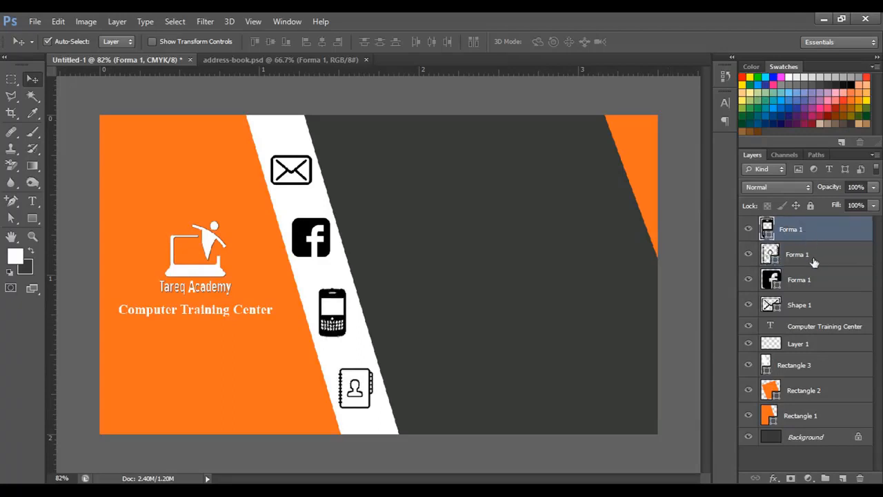
pyautogui.keyDown('shift'); pyautogui.click(803, 281); pyautogui.keyUp('shift')
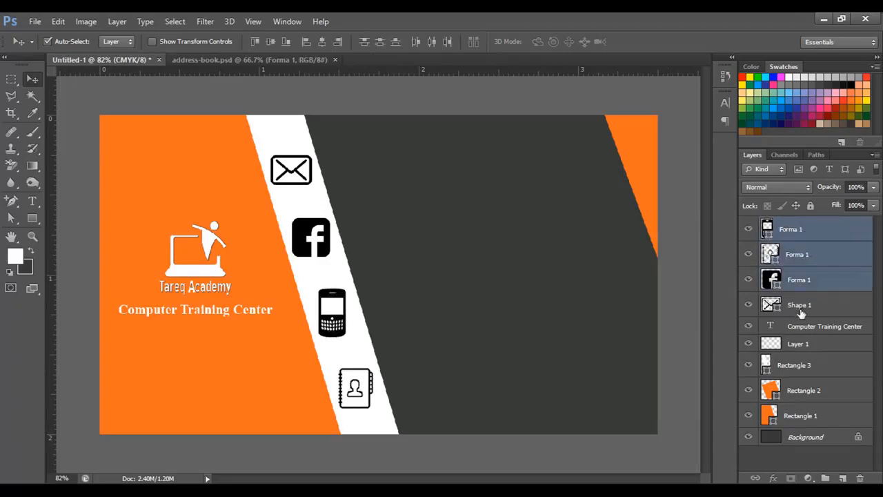
pyautogui.keyDown('shift'); pyautogui.click(802, 309); pyautogui.keyUp('shift')
pyautogui.keyDown('shift'); pyautogui.click(799, 329); pyautogui.keyUp('shift')
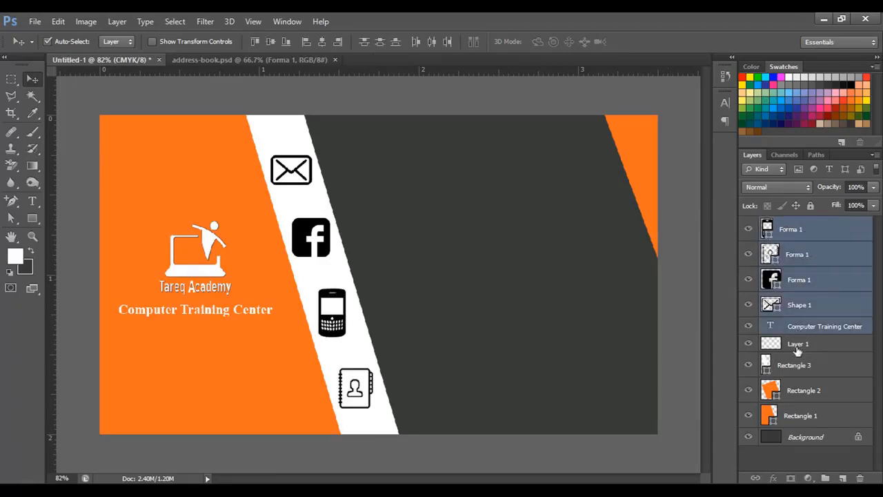
pyautogui.keyDown('shift'); pyautogui.click(798, 345); pyautogui.keyUp('shift')
pyautogui.keyDown('shift'); pyautogui.click(801, 366); pyautogui.keyUp('shift')
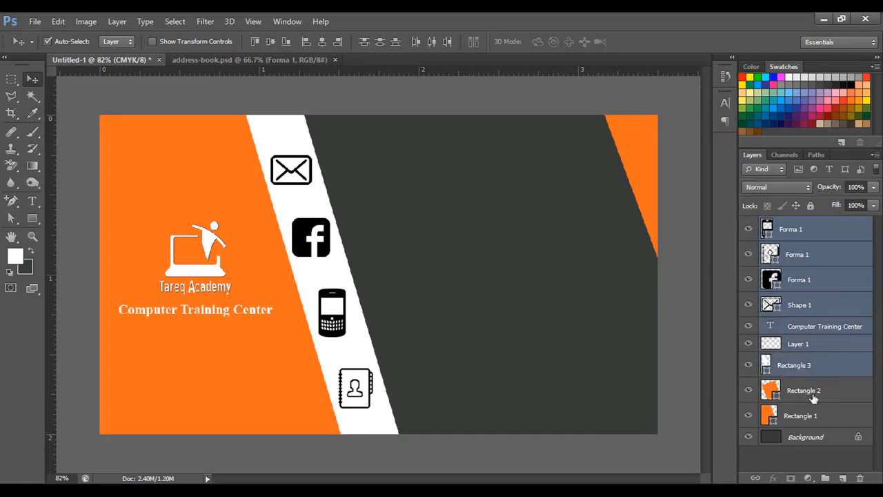
pyautogui.keyDown('shift'); pyautogui.click(814, 395); pyautogui.keyUp('shift')
pyautogui.keyDown('shift'); pyautogui.click(814, 417); pyautogui.keyUp('shift')
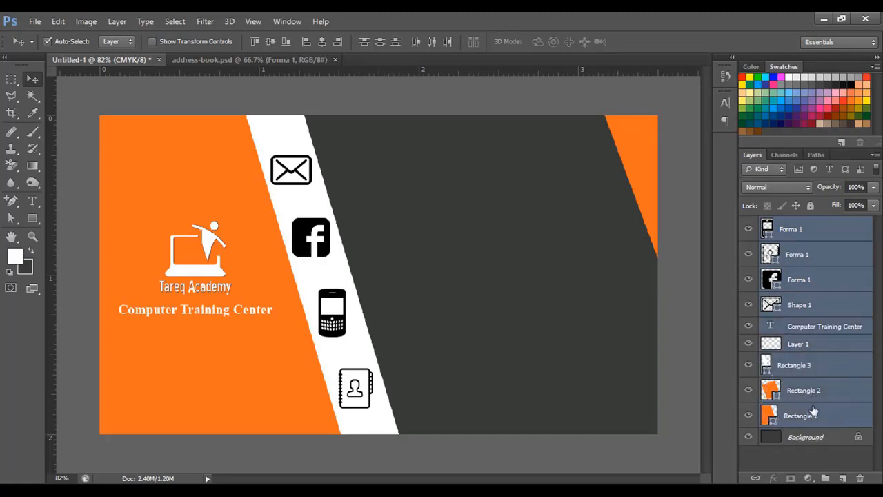
pyautogui.hotkey('ctrl', 'g')
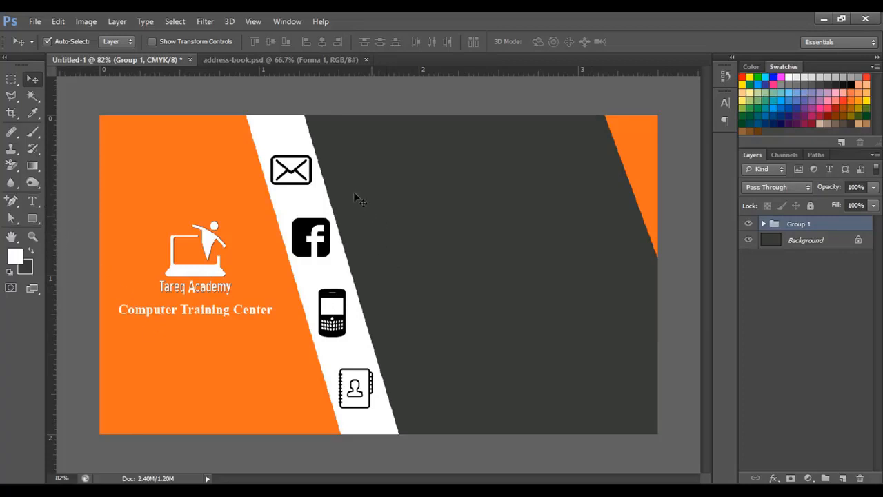
pyautogui.moveTo(225, 314); pyautogui.dragTo(445, 172)
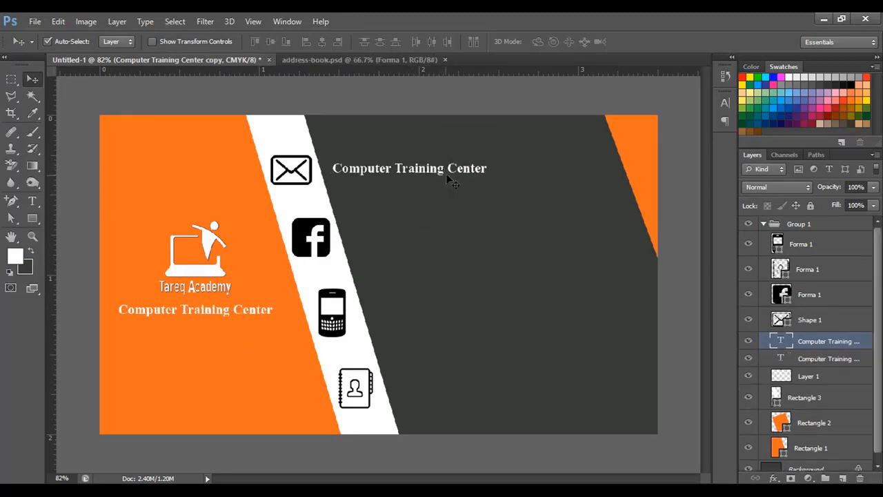
# Replace the copied text beside the envelope icon with the contact email address.
pyautogui.click(32, 201)
pyautogui.moveTo(332, 169); pyautogui.dragTo(528, 169)
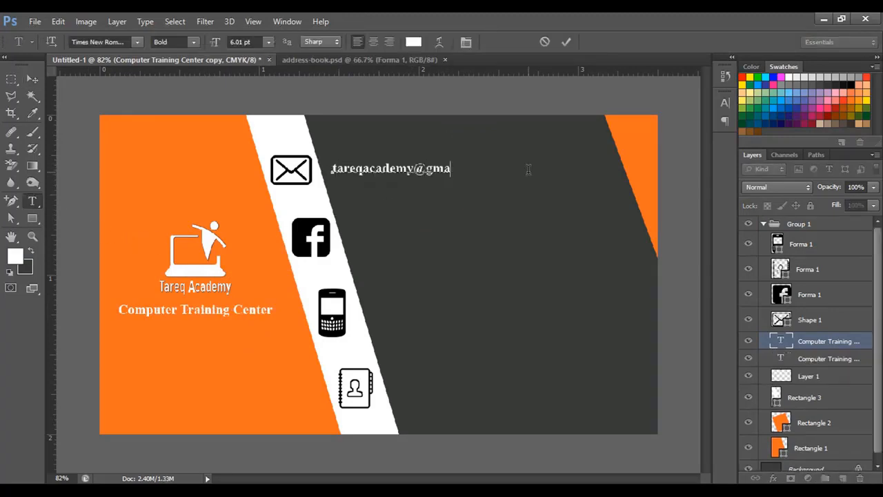
pyautogui.click(32, 78)
pyautogui.moveTo(404, 173); pyautogui.dragTo(410, 163)
# Duplicate the line beside the Facebook icon as a 'facebook.com/' link, with two lines aligned.
pyautogui.moveTo(410, 166); pyautogui.dragTo(403, 223)
pyautogui.click(423, 241)
pyautogui.click(33, 201)
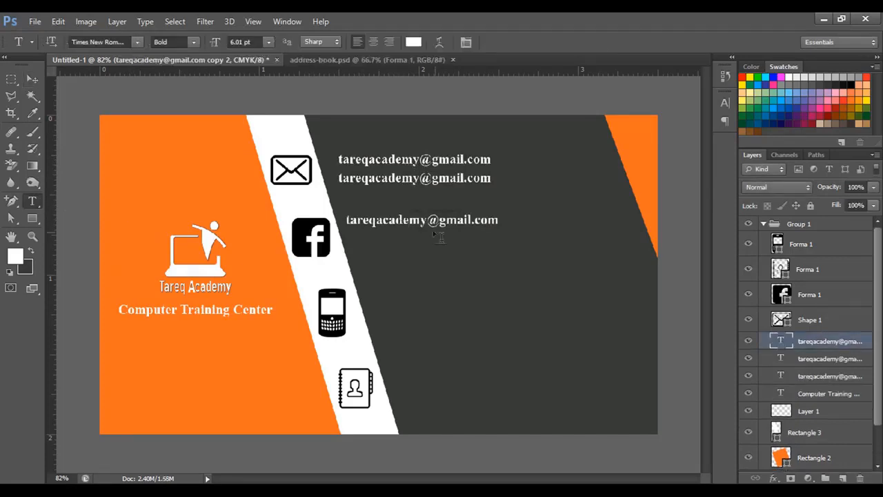
pyautogui.moveTo(498, 220); pyautogui.dragTo(427, 220)
pyautogui.press('BackSpace')
pyautogui.click(346, 220)
pyautogui.write('facebook.com/')
pyautogui.click(32, 79)
pyautogui.moveTo(480, 224); pyautogui.dragTo(509, 225)
pyautogui.moveTo(483, 238); pyautogui.dragTo(492, 237)
pyautogui.moveTo(393, 160); pyautogui.dragTo(387, 160)
# Copy a line beside the phone icon and replace it with the phone number.
pyautogui.moveTo(447, 239); pyautogui.dragTo(454, 291)
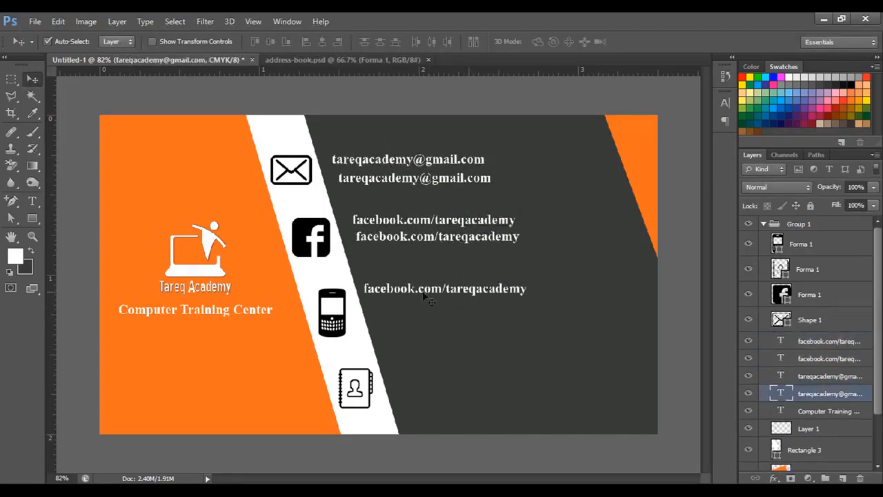
pyautogui.click(33, 201)
pyautogui.moveTo(363, 291); pyautogui.dragTo(540, 299)
pyautogui.write('01767 xxx xxx')
pyautogui.click(32, 78)
pyautogui.moveTo(387, 290); pyautogui.dragTo(398, 315)
# Add two address lines beside the address icon: the city with postcode, then the country.
pyautogui.moveTo(434, 241); pyautogui.dragTo(467, 379)
pyautogui.click(32, 201)
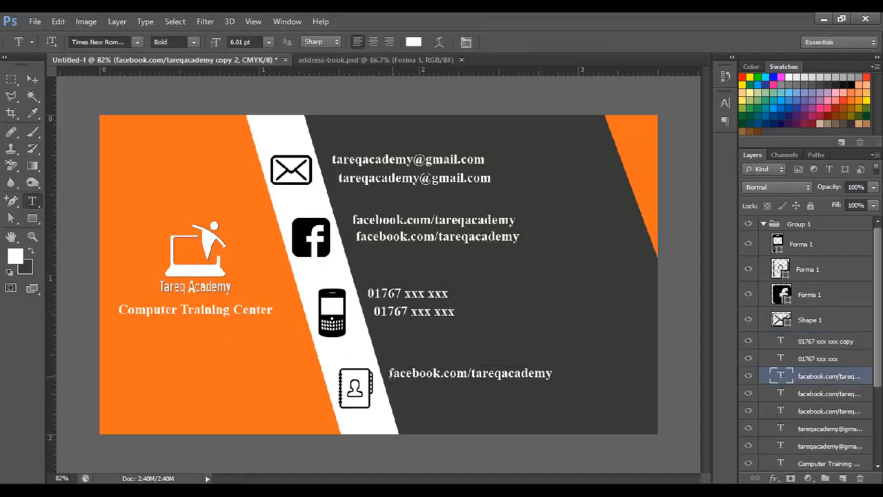
pyautogui.moveTo(387, 373); pyautogui.dragTo(555, 382)
pyautogui.press('BackSpace')
pyautogui.write('Uttara, Dhaka- 1212')
pyautogui.click(33, 78)
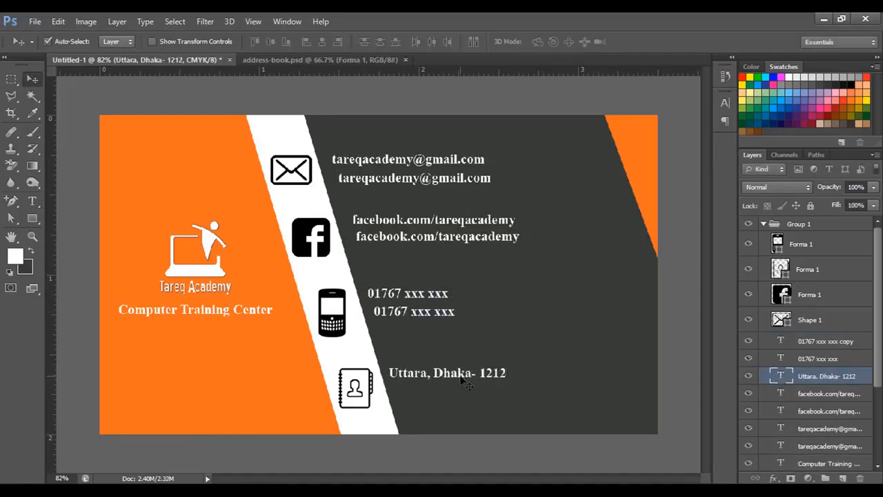
pyautogui.moveTo(449, 373); pyautogui.dragTo(454, 393)
pyautogui.click(32, 201)
pyautogui.moveTo(394, 392); pyautogui.dragTo(524, 394)
pyautogui.write('Bangladesh')
pyautogui.click(33, 79)
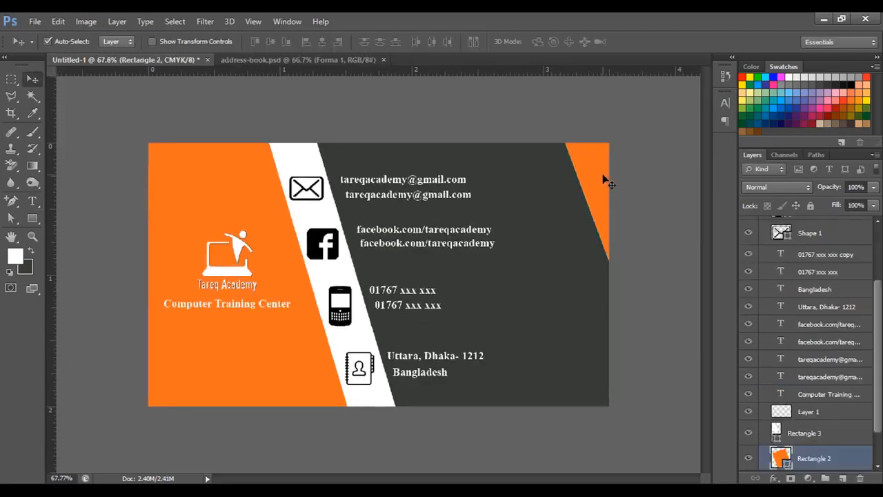
# Resize the selected rectangle with Free Transform (Ctrl+T).
pyautogui.hotkey('ctrl', 't')
pyautogui.scroll(-3, 625, 283)
pyautogui.moveTo(624, 283); pyautogui.dragTo(585, 298)
pyautogui.moveTo(644, 229); pyautogui.dragTo(653, 229)
pyautogui.press('Return')
pyautogui.click(607, 345)
pyautogui.scroll(3, 606, 341)
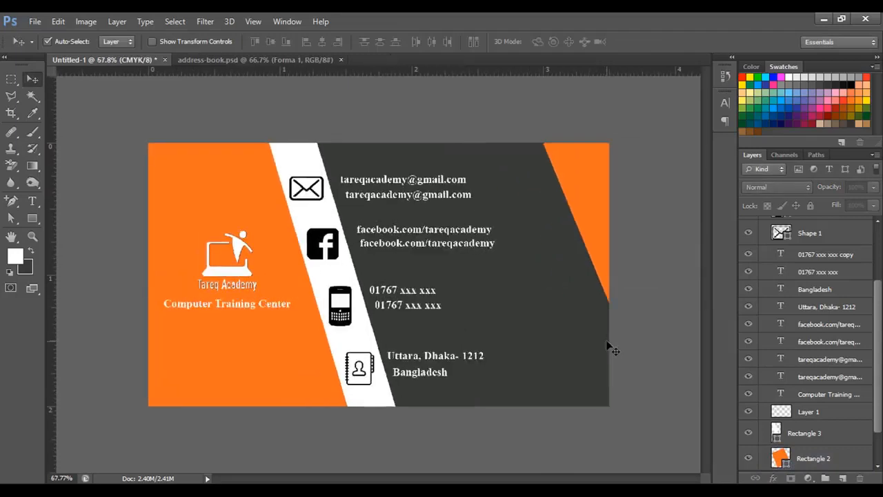
# Select the phone, address, Facebook, email and Computer Training Center layers and group them with Ctrl+G.
pyautogui.scroll(-3, 605, 347)
pyautogui.scroll(3, 581, 354)
pyautogui.click(811, 259)
pyautogui.keyDown('shift'); pyautogui.click(811, 275); pyautogui.keyUp('shift')
pyautogui.keyDown('shift'); pyautogui.click(812, 291); pyautogui.keyUp('shift')
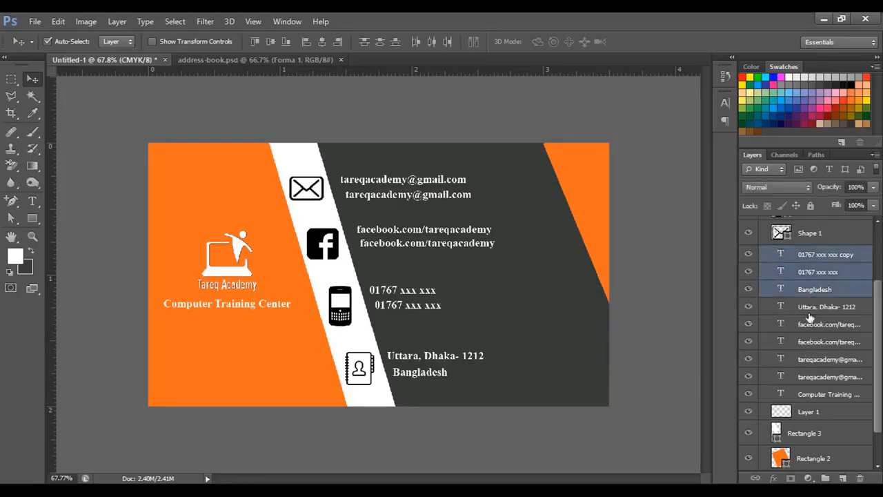
pyautogui.keyDown('shift'); pyautogui.click(810, 311); pyautogui.keyUp('shift')
pyautogui.keyDown('shift'); pyautogui.click(811, 325); pyautogui.keyUp('shift')
pyautogui.keyDown('shift'); pyautogui.click(811, 342); pyautogui.keyUp('shift')
pyautogui.keyDown('shift'); pyautogui.click(811, 360); pyautogui.keyUp('shift')
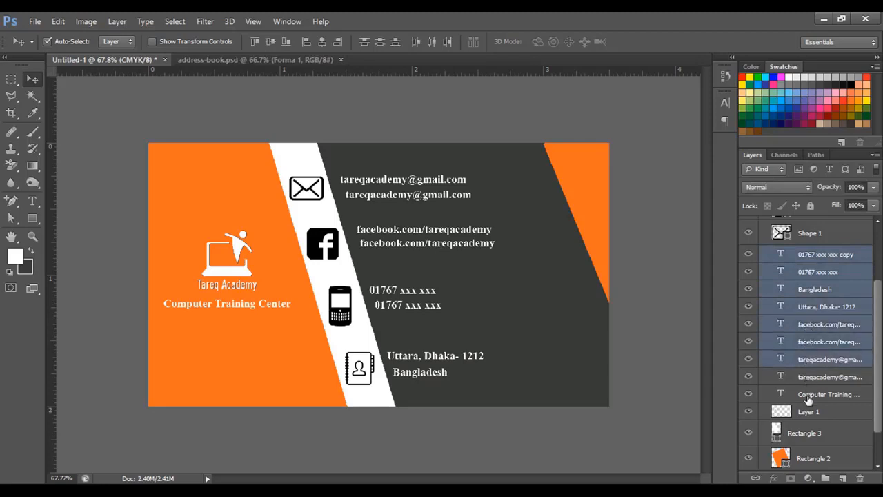
pyautogui.keyDown('shift'); pyautogui.click(810, 396); pyautogui.keyUp('shift')
pyautogui.hotkey('ctrl', 'g')
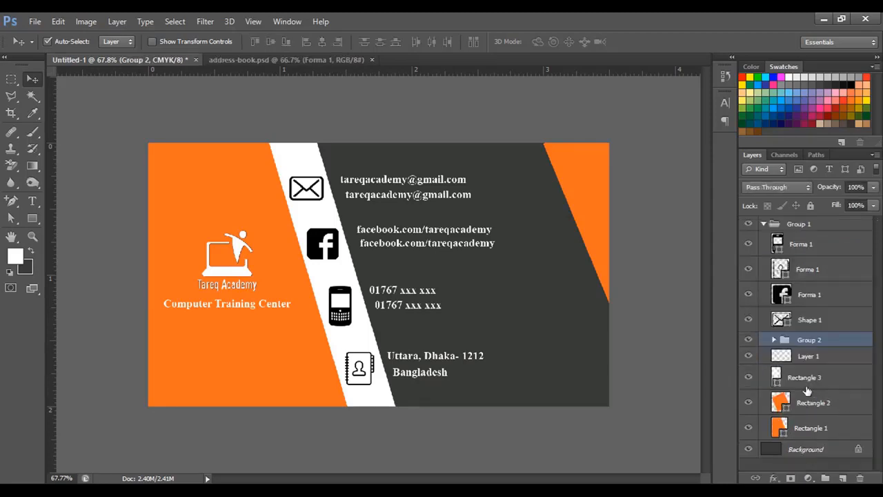
# Move Group 2 out of Group 1 to sit above it, then fit the card on screen.
pyautogui.hotkey('ctrl', '+')
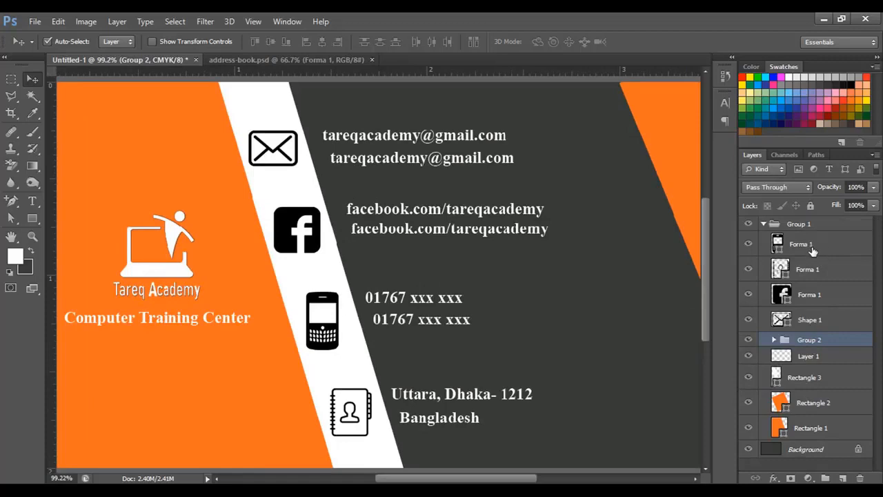
pyautogui.click(765, 224)
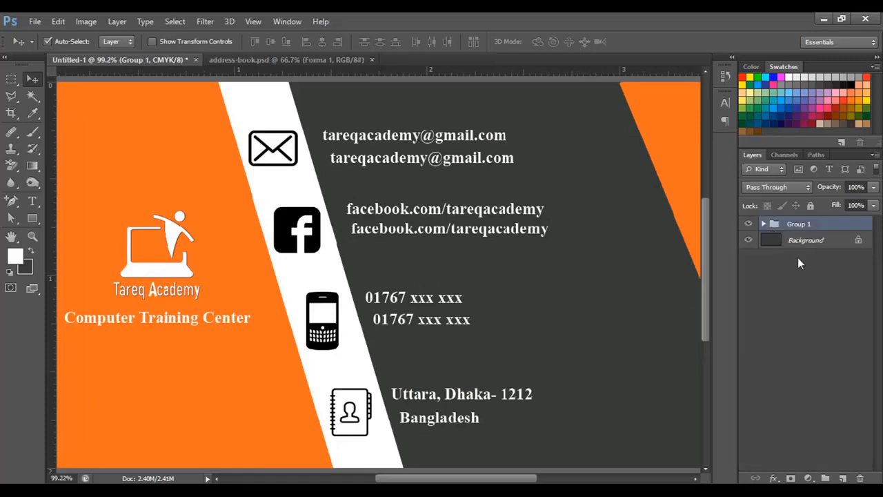
pyautogui.click(763, 224)
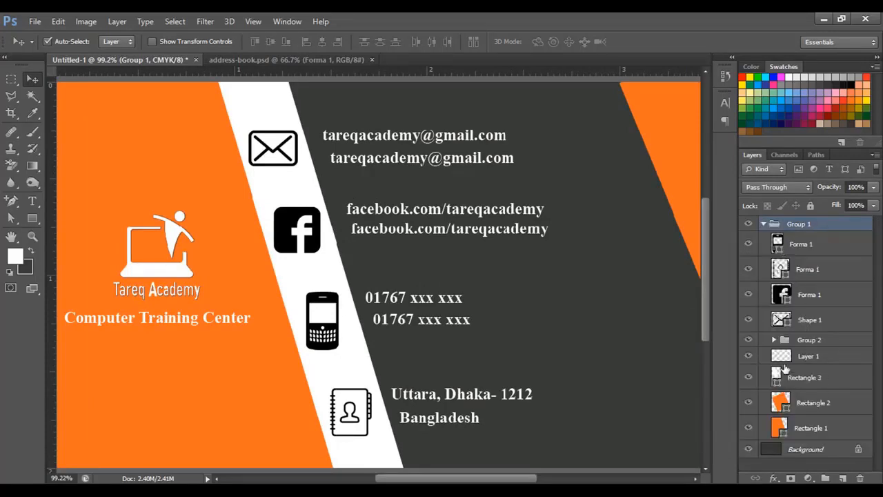
pyautogui.moveTo(778, 345); pyautogui.dragTo(792, 241)
pyautogui.click(764, 239)
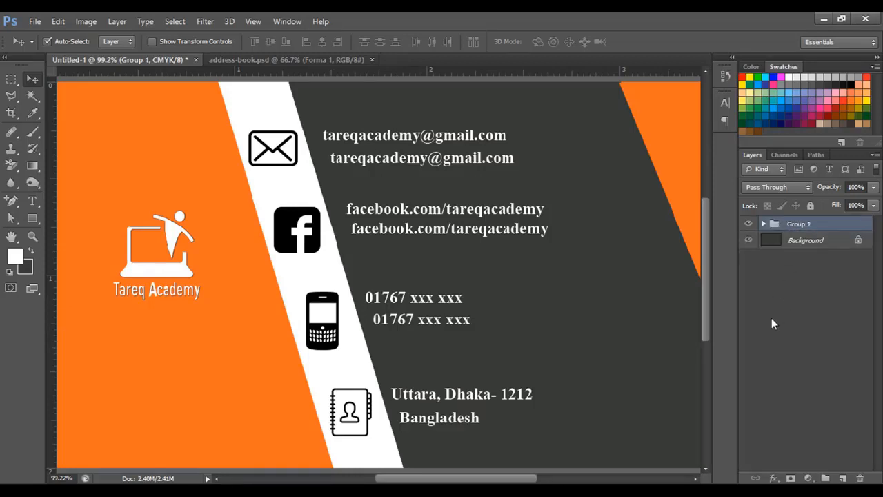
pyautogui.click(772, 317)
pyautogui.hotkey('ctrl', '0')
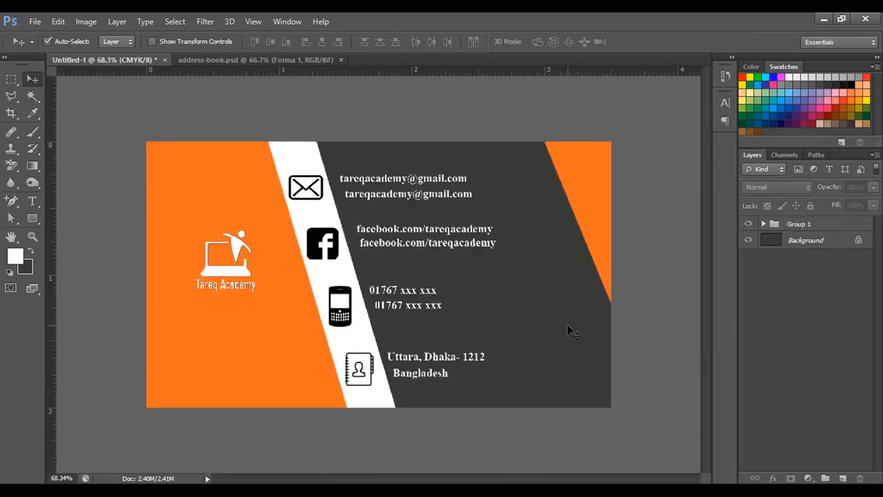